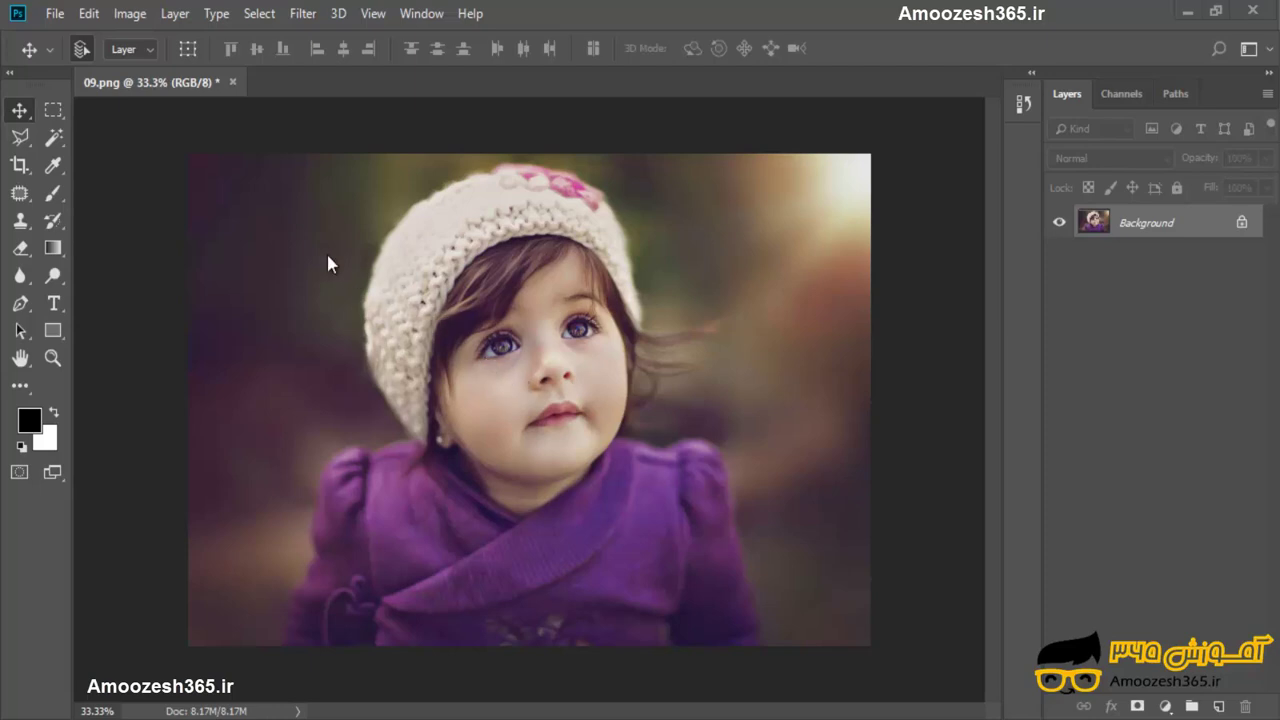
Step: Select the dark purple background beside the hat with the Magic Wand tool, and clear the selection
left_click(50, 144)
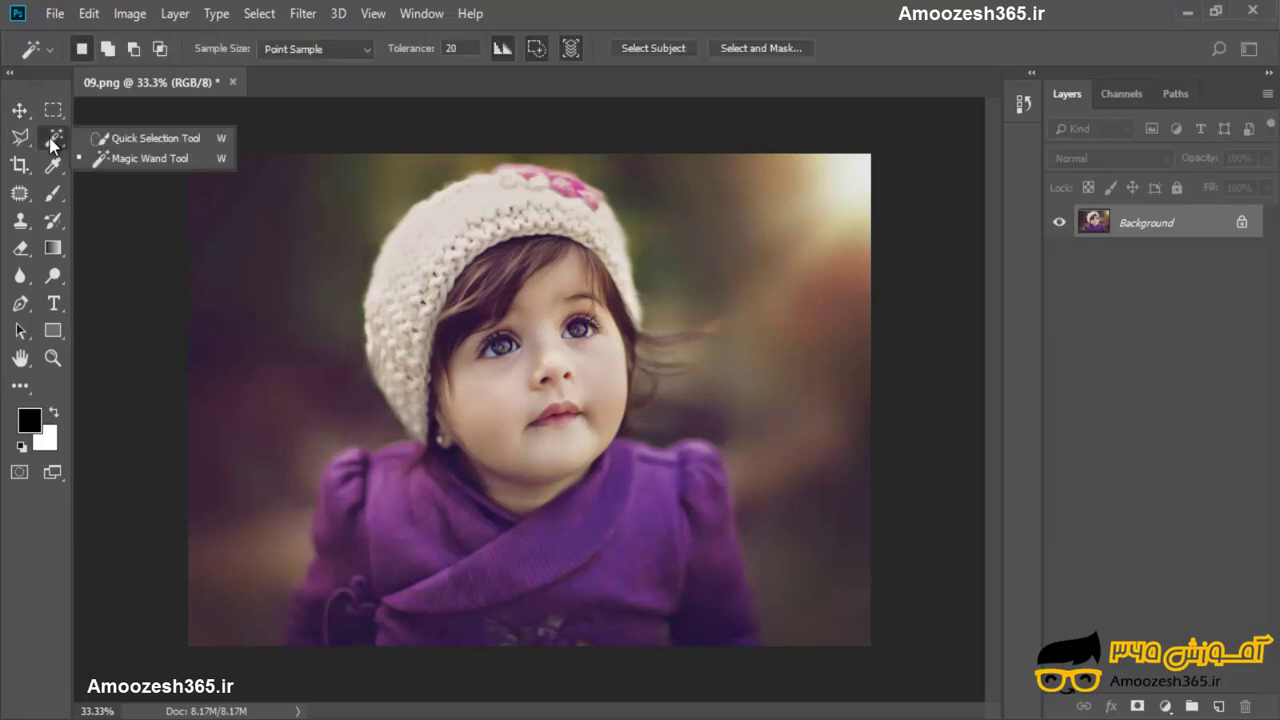
left_click(168, 161)
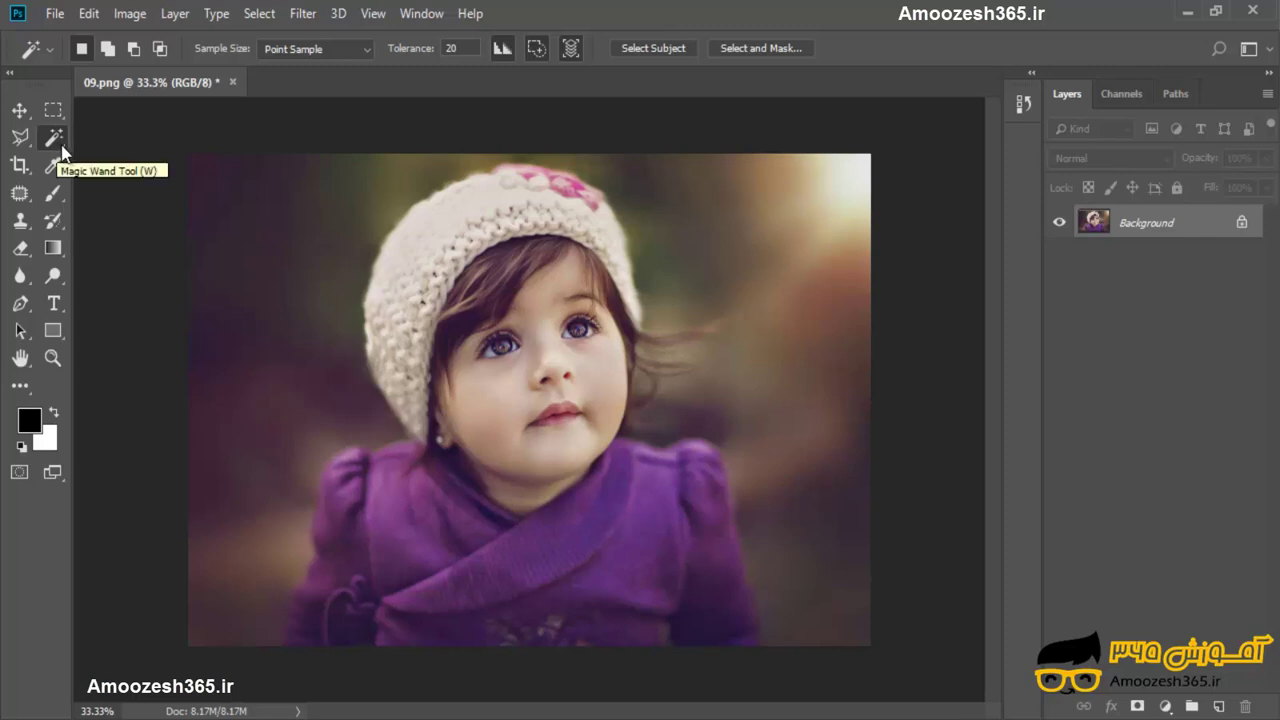
left_click(269, 234)
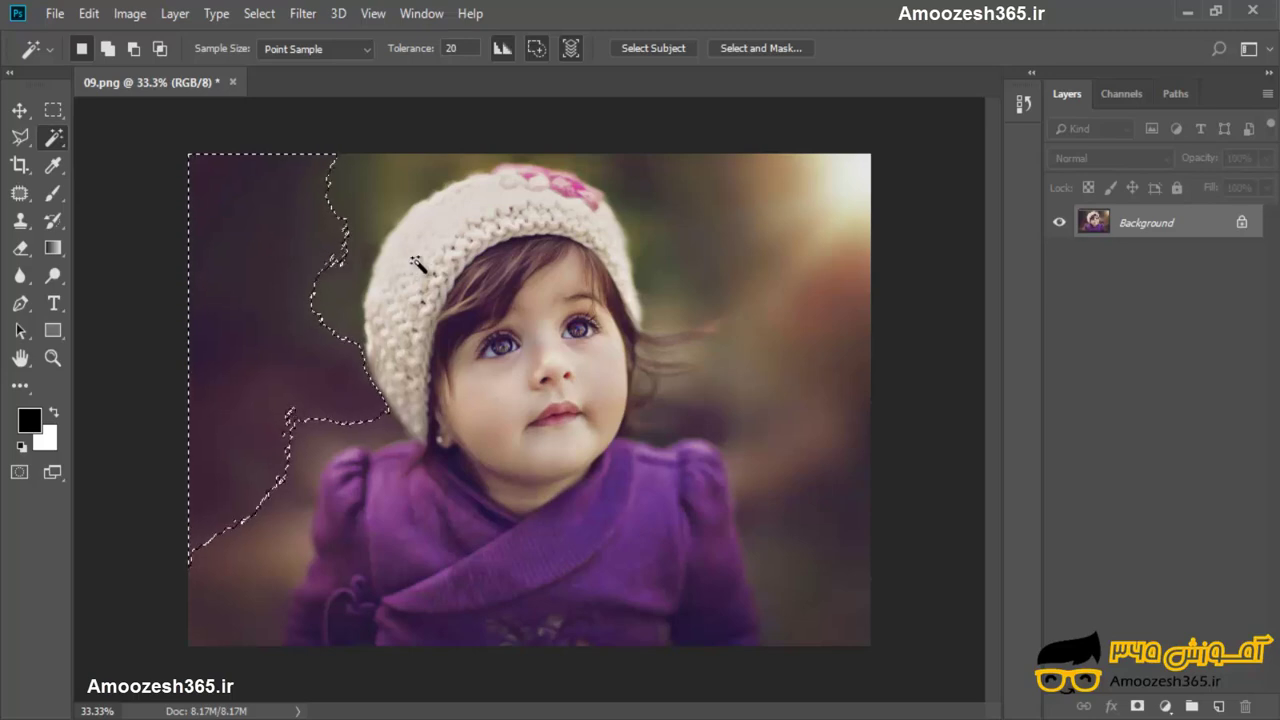
key("ctrl+d")
Step: Select the white knitted hat with the Magic Wand and look through the Sample Size options and the Tolerance setting
left_click(452, 225)
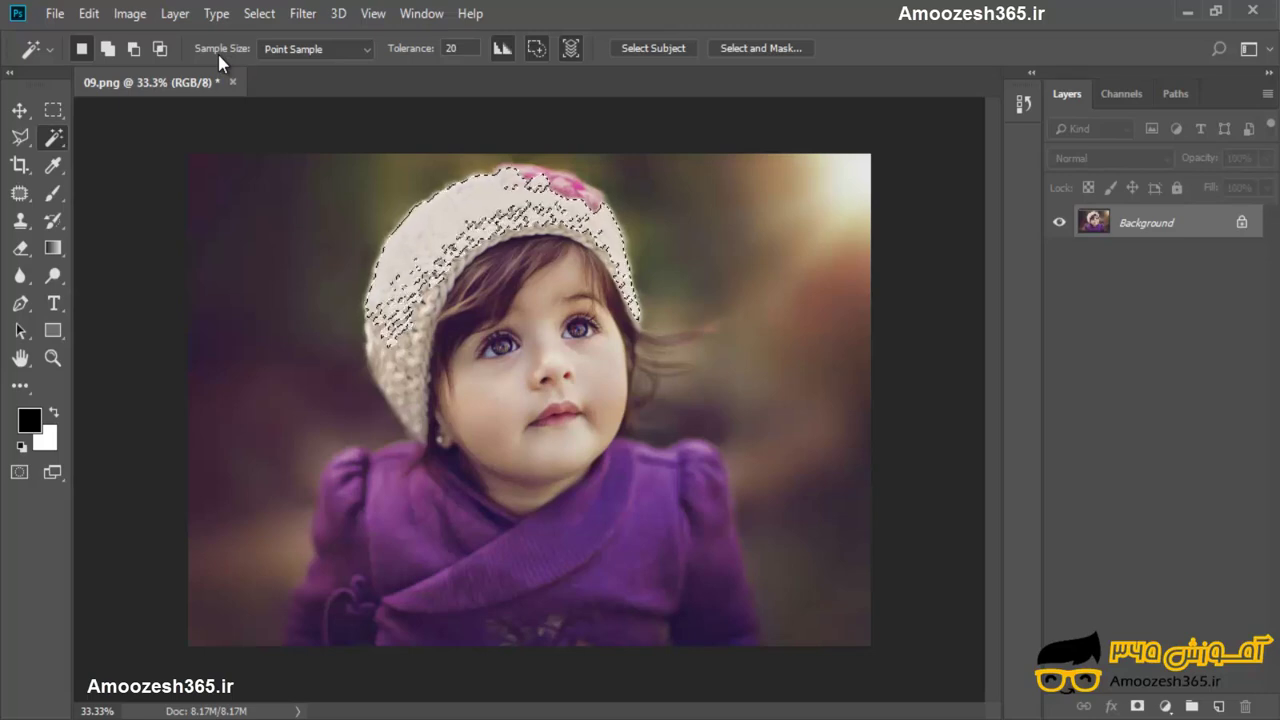
left_click(344, 49)
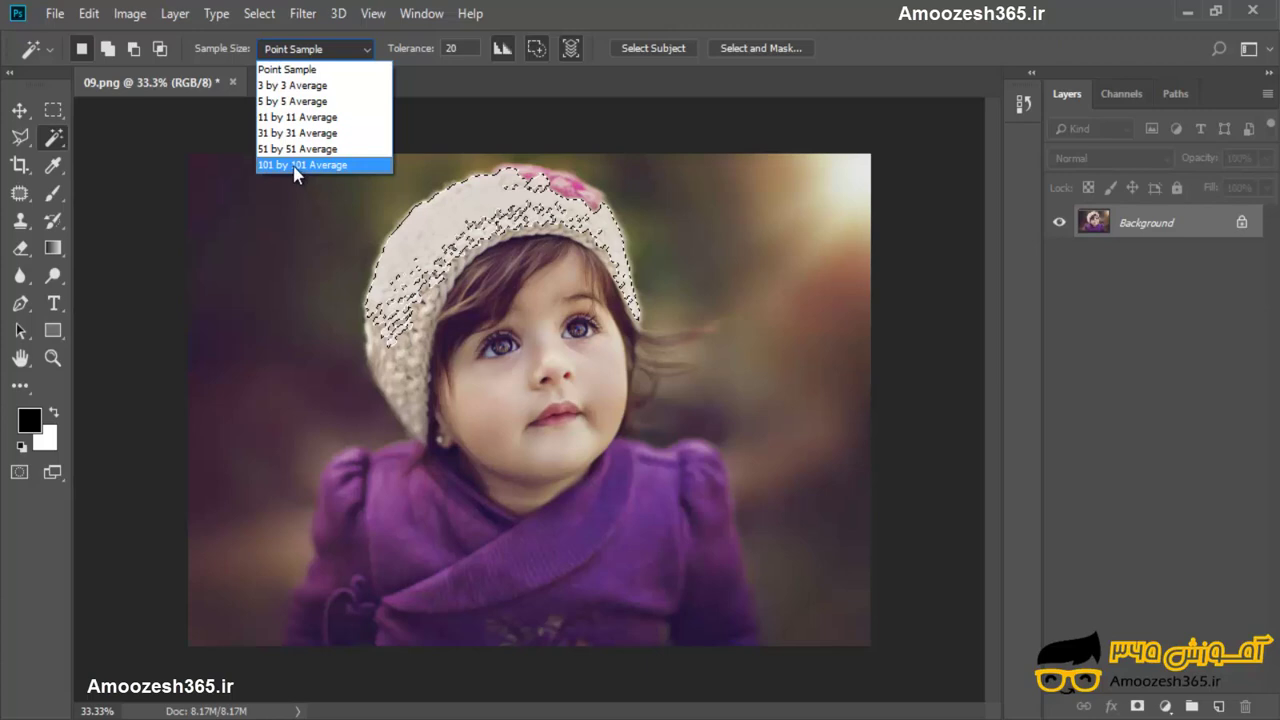
key("Escape")
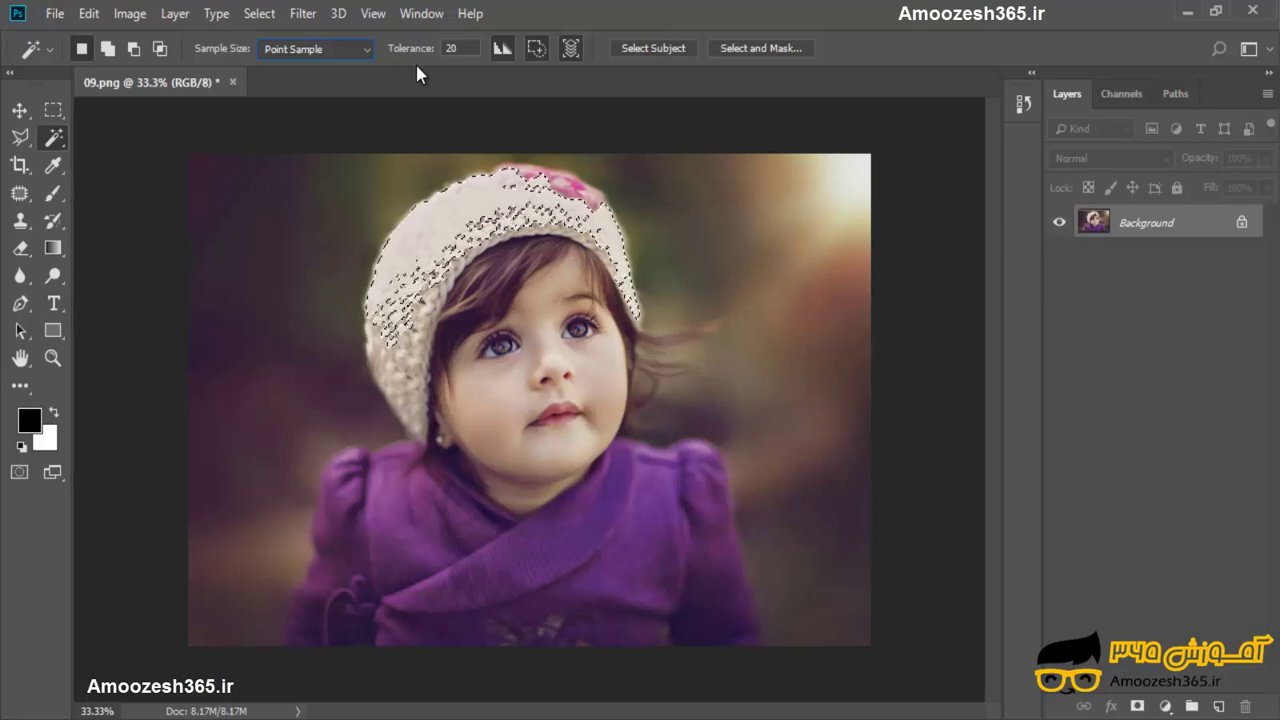
left_click(470, 47)
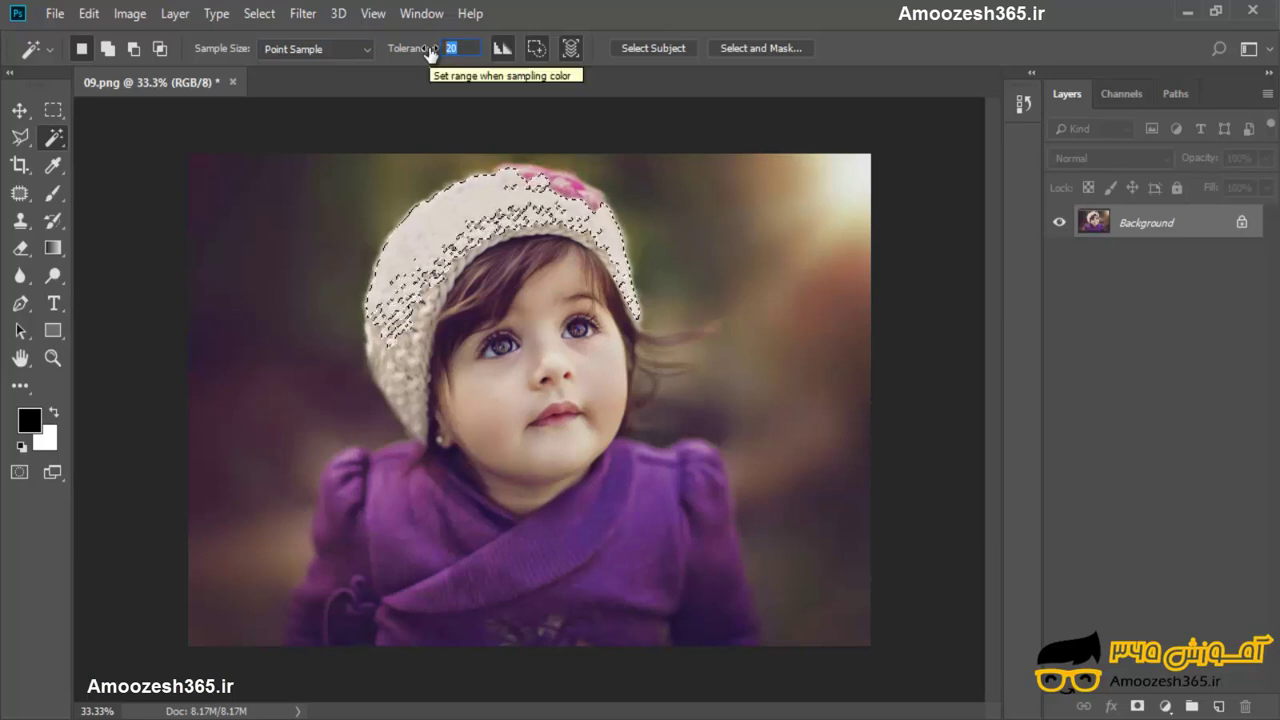
Step: With Contiguous on, sample the dark background, and replace it with a selection of the purple coat extended by a second area
left_click(536, 50)
left_click(268, 248)
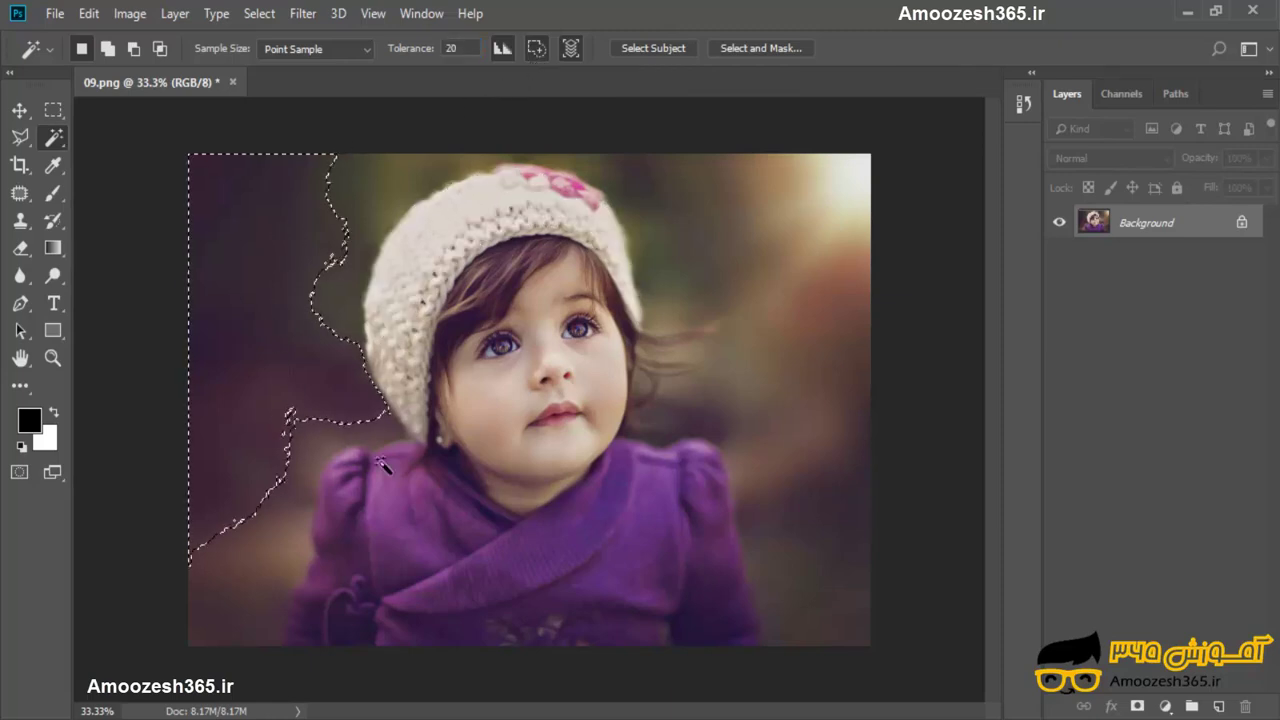
left_click(635, 570)
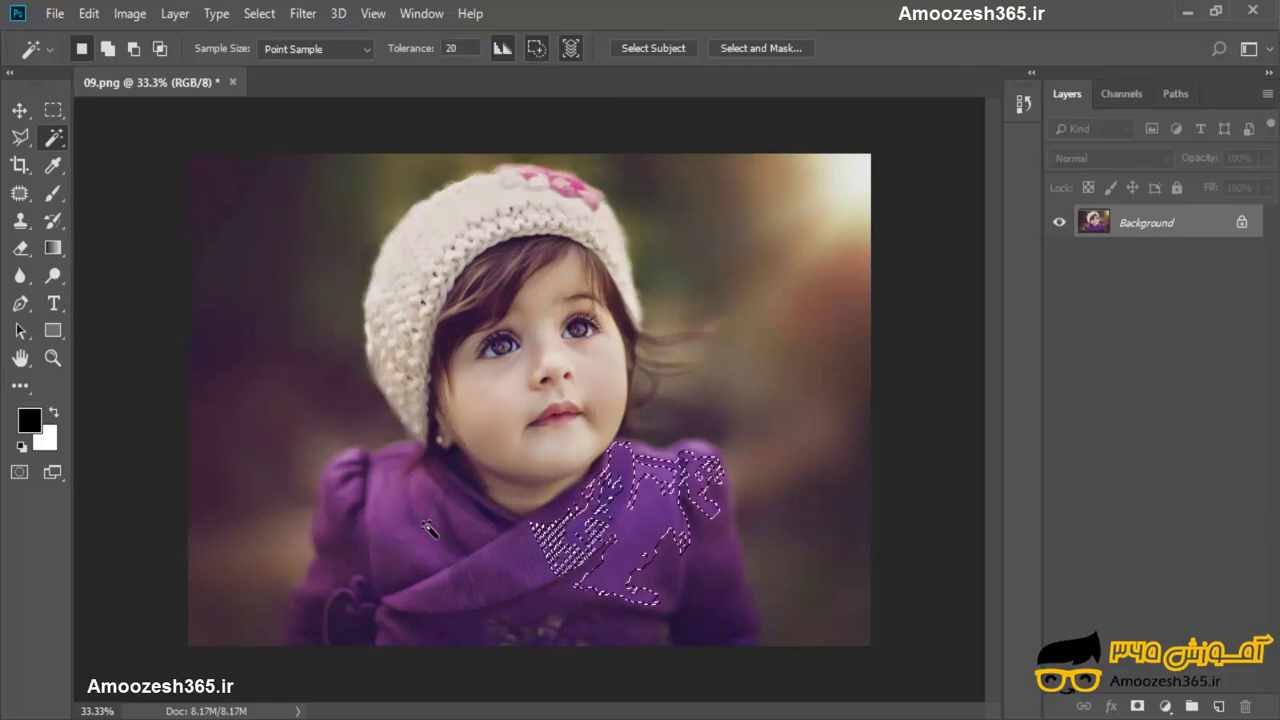
left_click(502, 576, "shift")
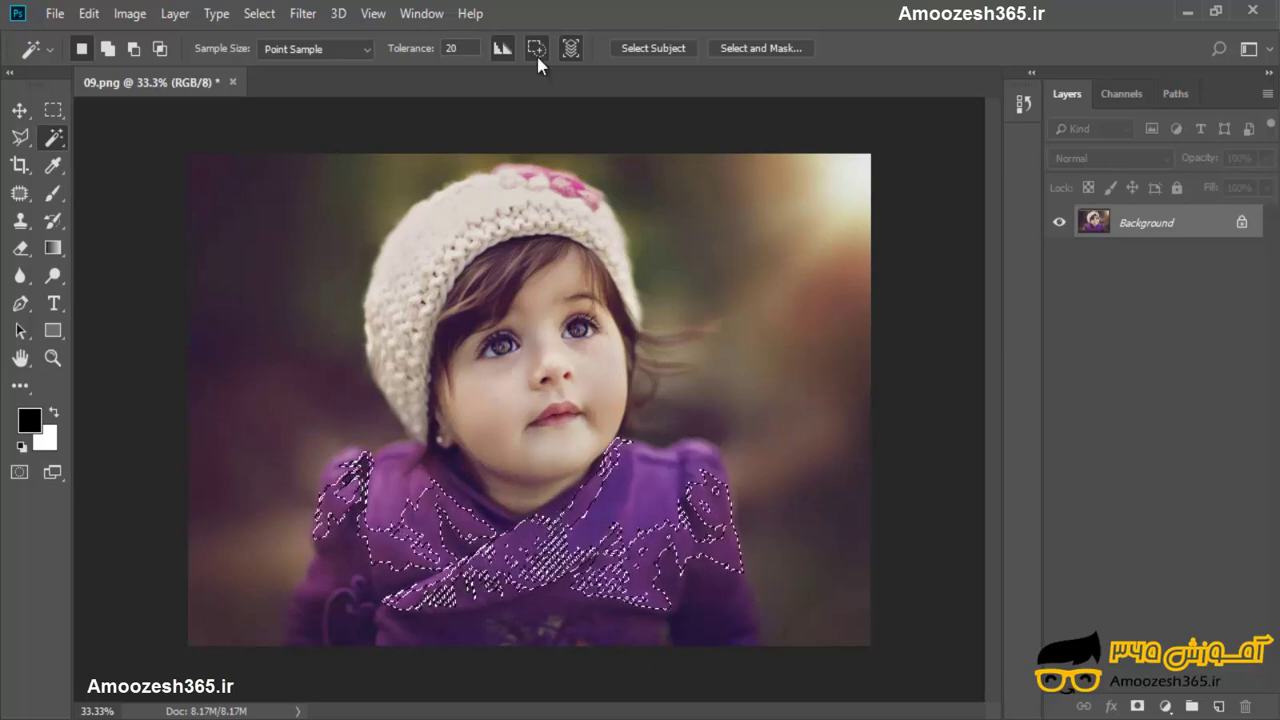
Step: With Contiguous off, select matching tones across the whole image by sampling the background beside the girl and the purple coat
left_click(798, 418)
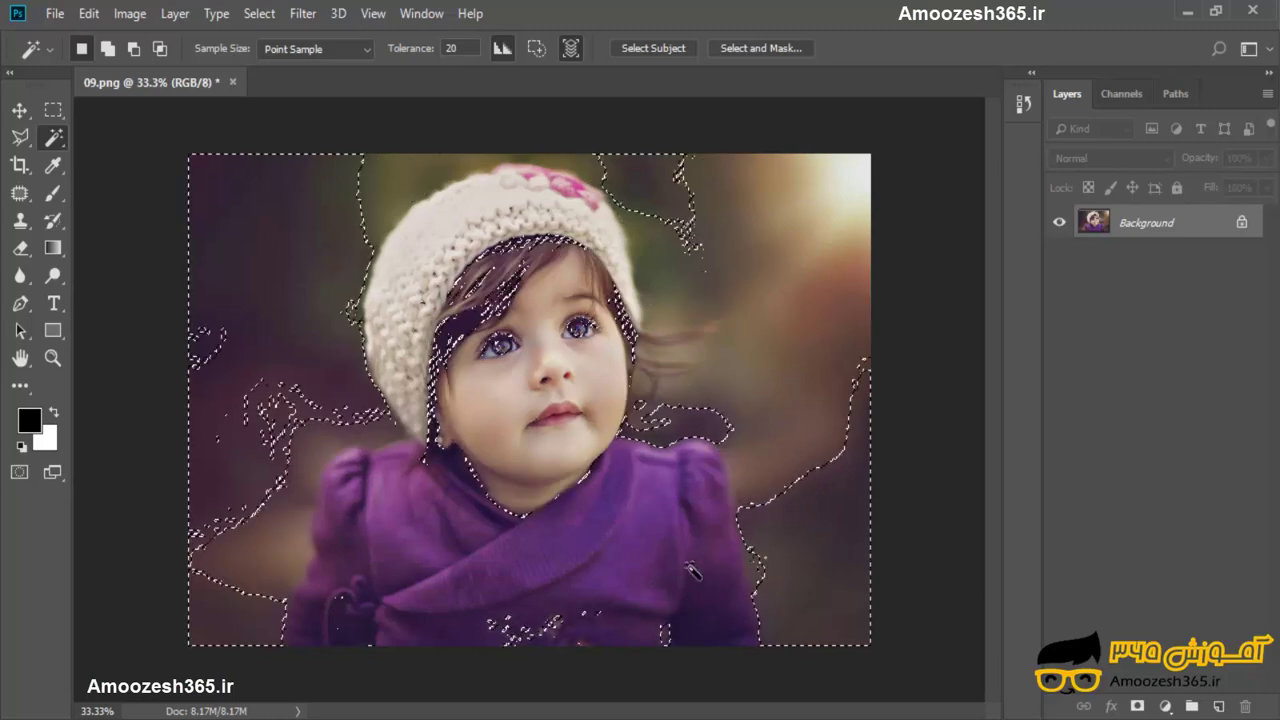
left_click(652, 562)
left_click(703, 582)
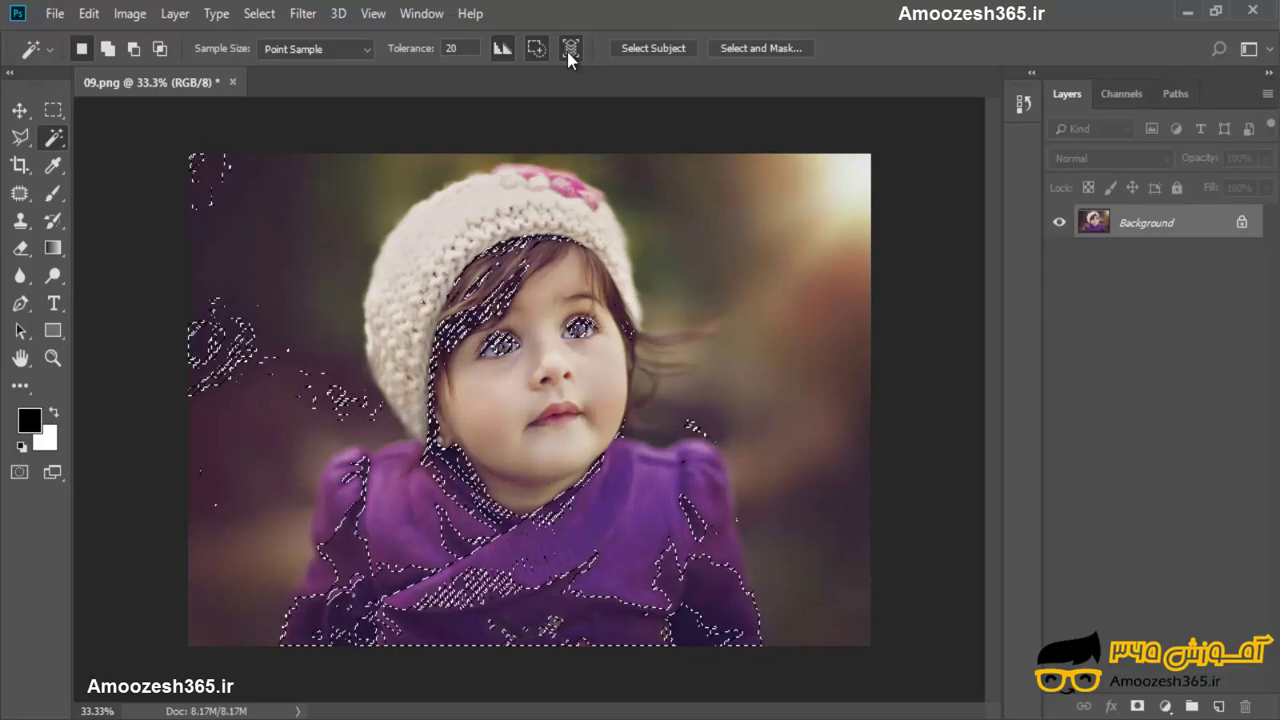
Step: With Contiguous on, select the white knitted hat with the Magic Wand and add its shaded lower part to the selection
left_click(509, 212)
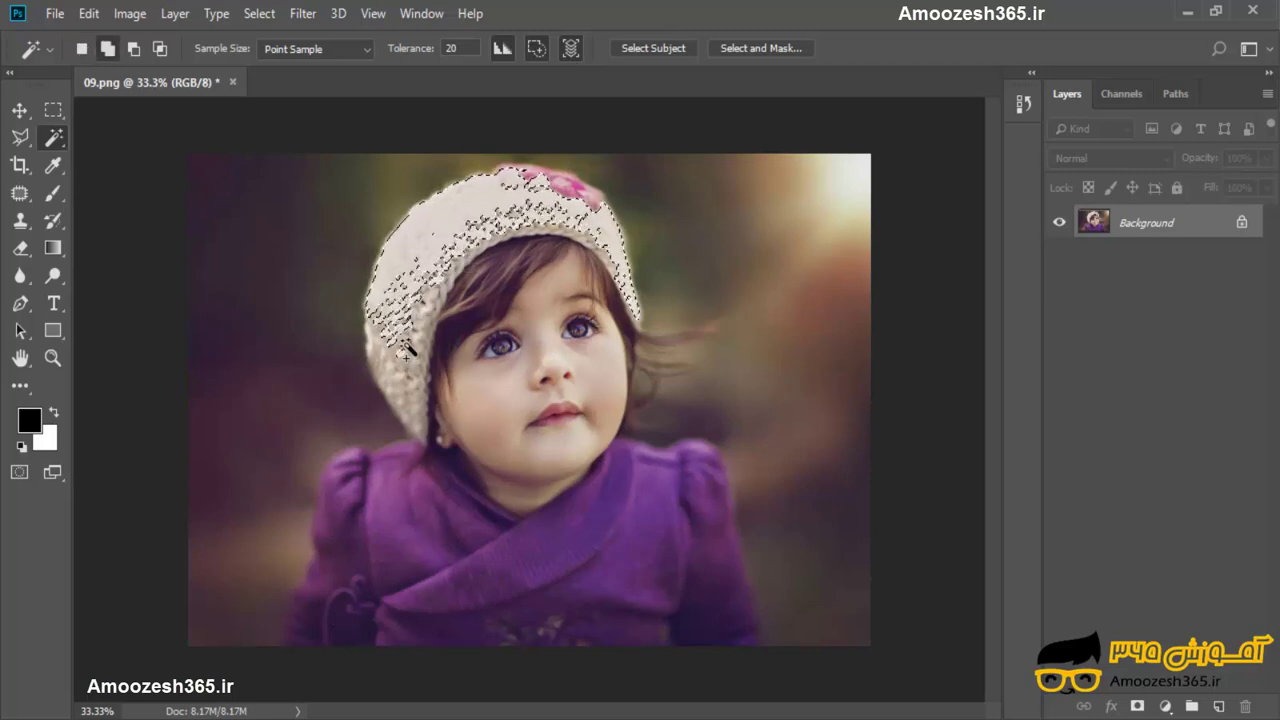
left_click(420, 358, "shift")
left_click(422, 368, "shift")
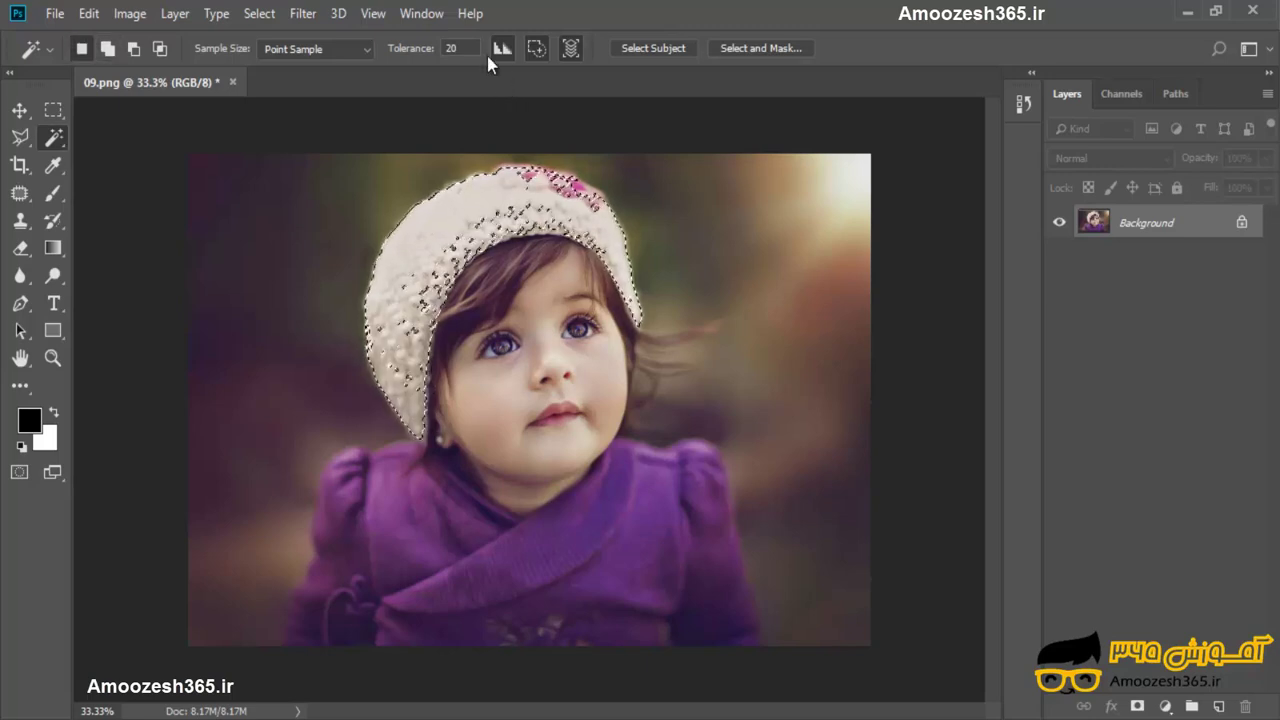
Step: Extend the hat selection using a Magic Wand tolerance of 30, and clear the selection
left_click(452, 48)
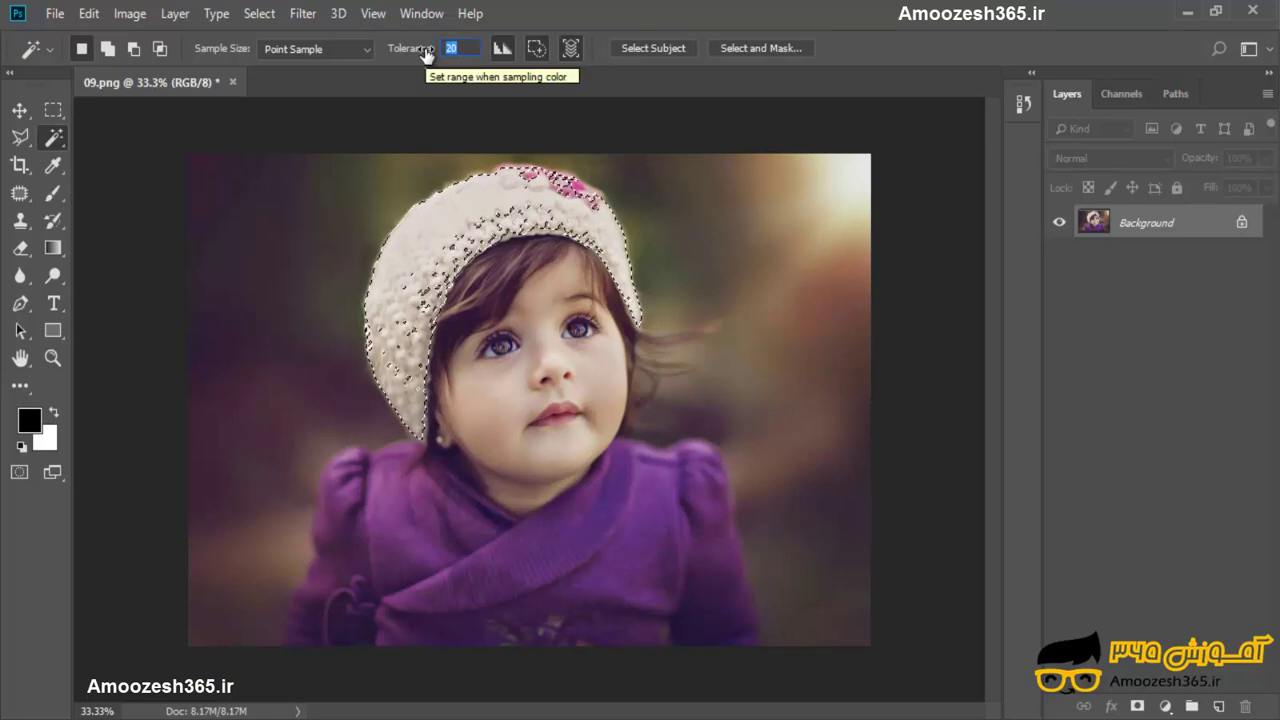
type("30")
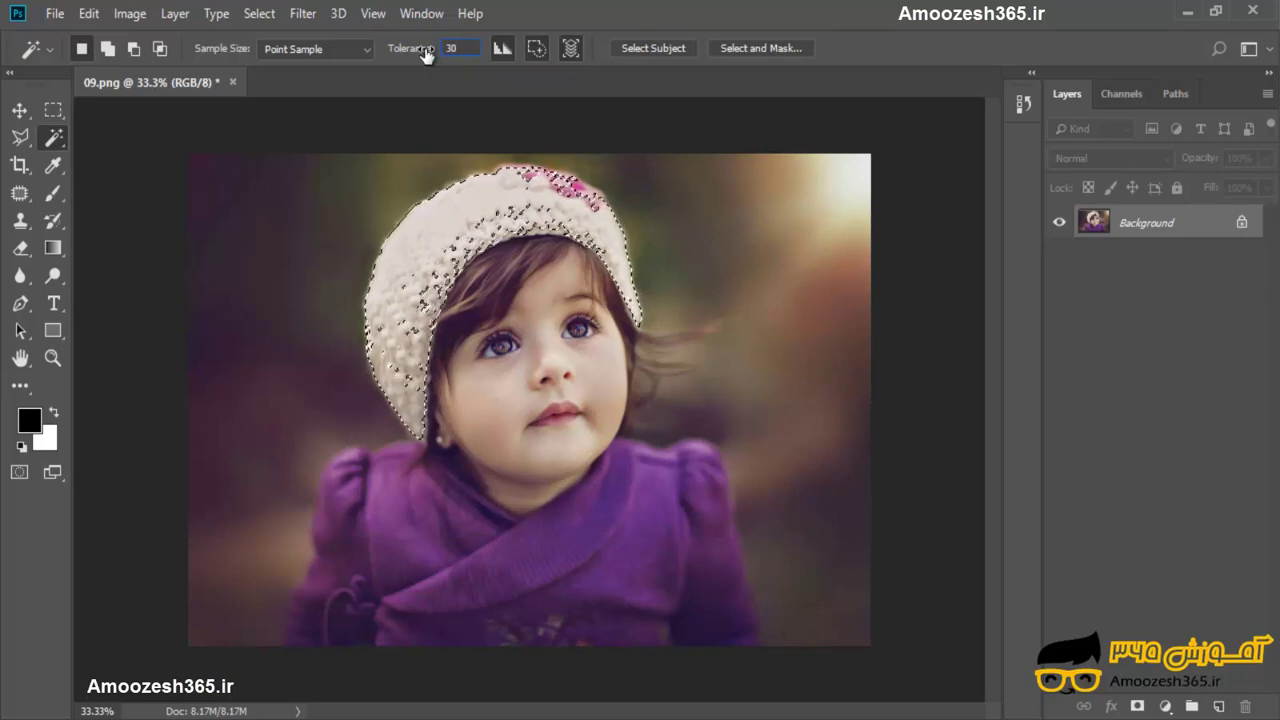
left_click(482, 225, "shift")
left_click(481, 227, "shift")
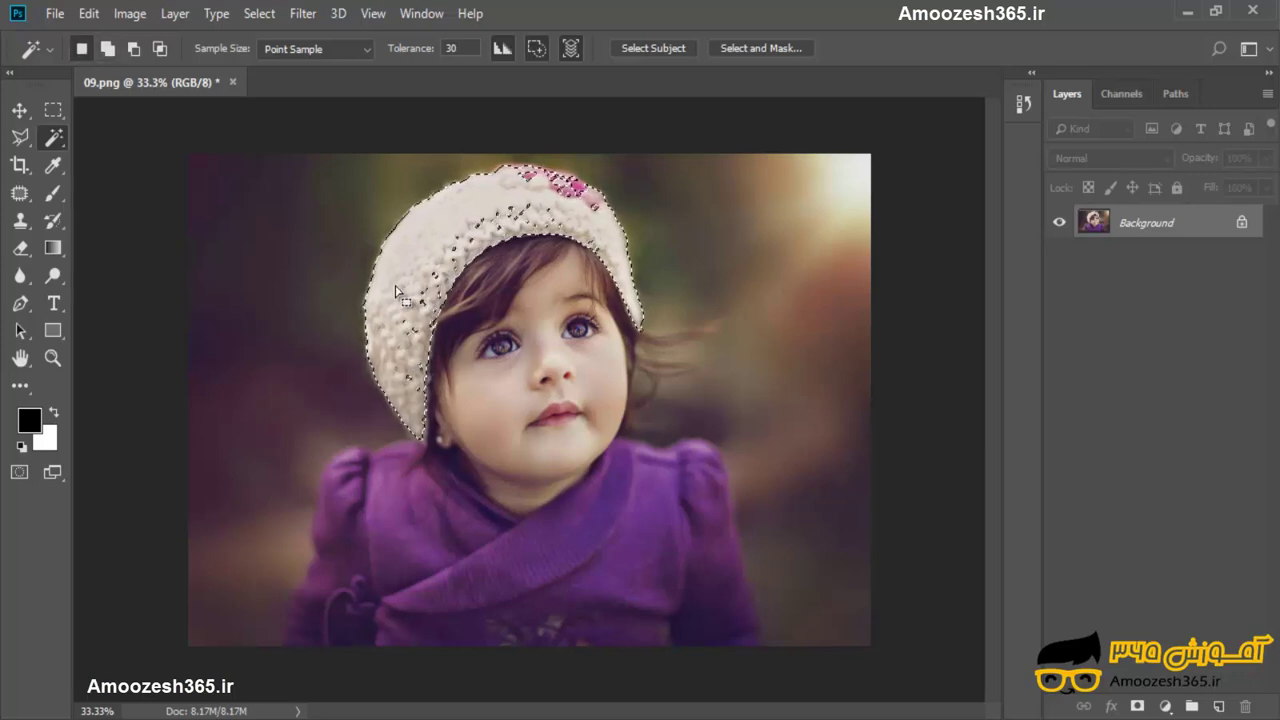
key("ctrl+d")
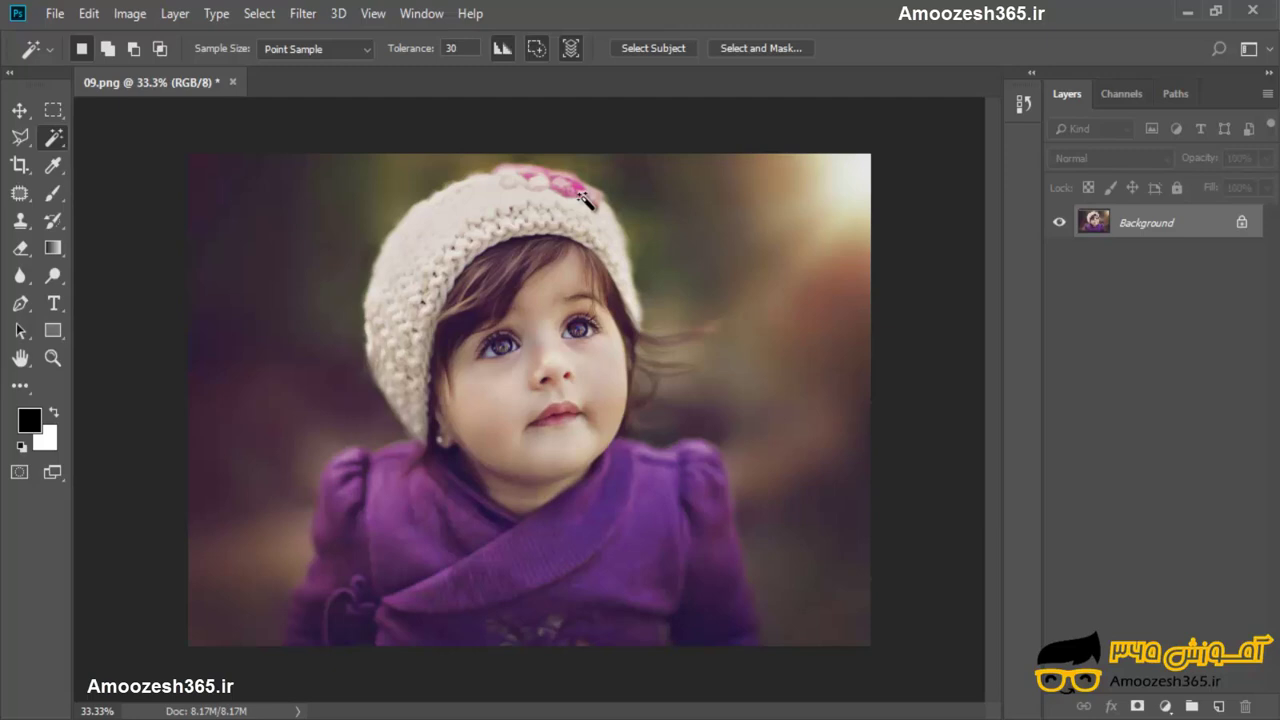
Step: Select the knitted hat, from its lower edge up and over to the far side, with the Quick Selection tool
right_click(55, 143)
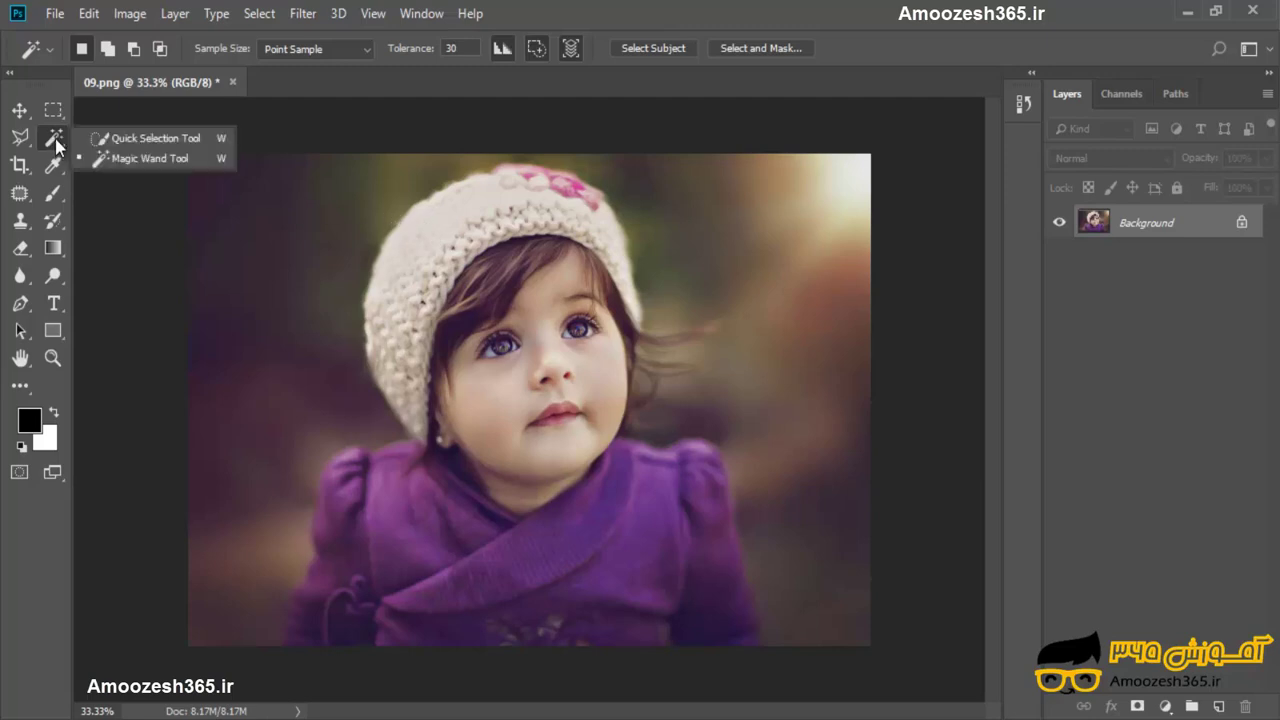
left_click(152, 137)
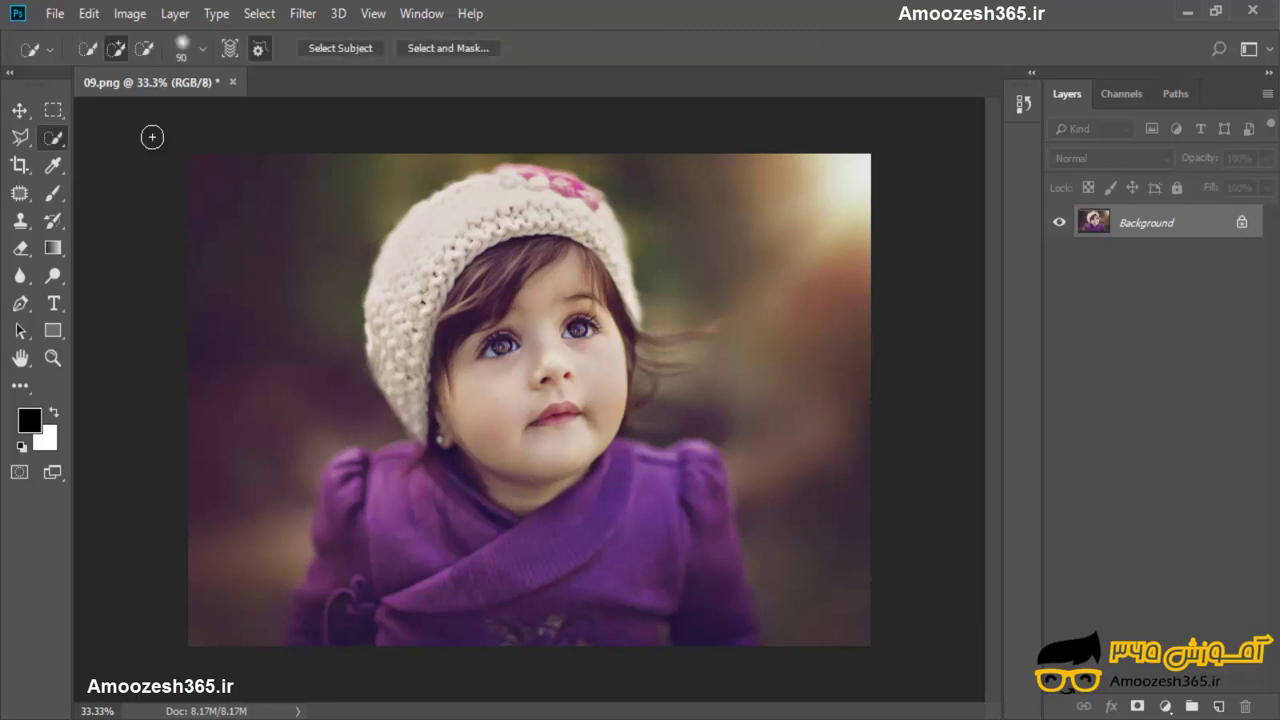
left_click(412, 402)
mouse_move(412, 402)
left_mouse_down()
mouse_move(408, 299)
mouse_move(453, 221)
mouse_move(563, 204)
mouse_move(616, 260)
left_mouse_up()
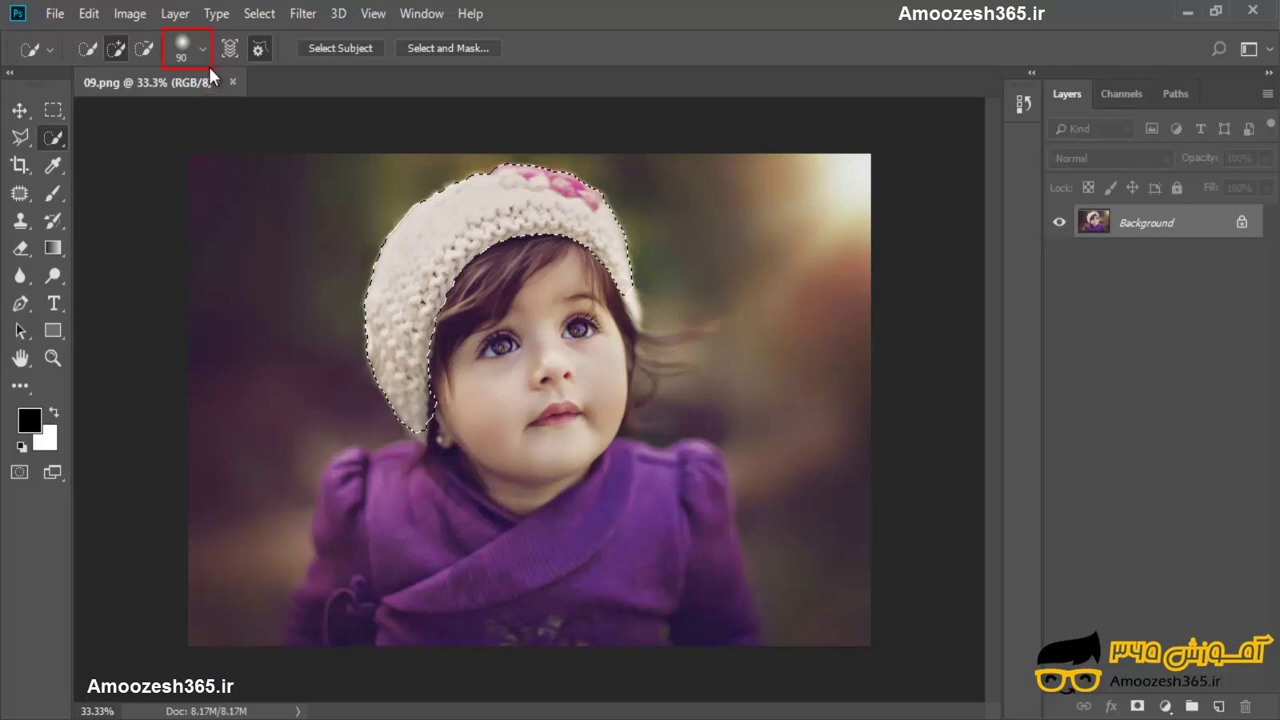
Step: Set the Quick Selection brush to a size of 28 px with 0% hardness
left_click(203, 51)
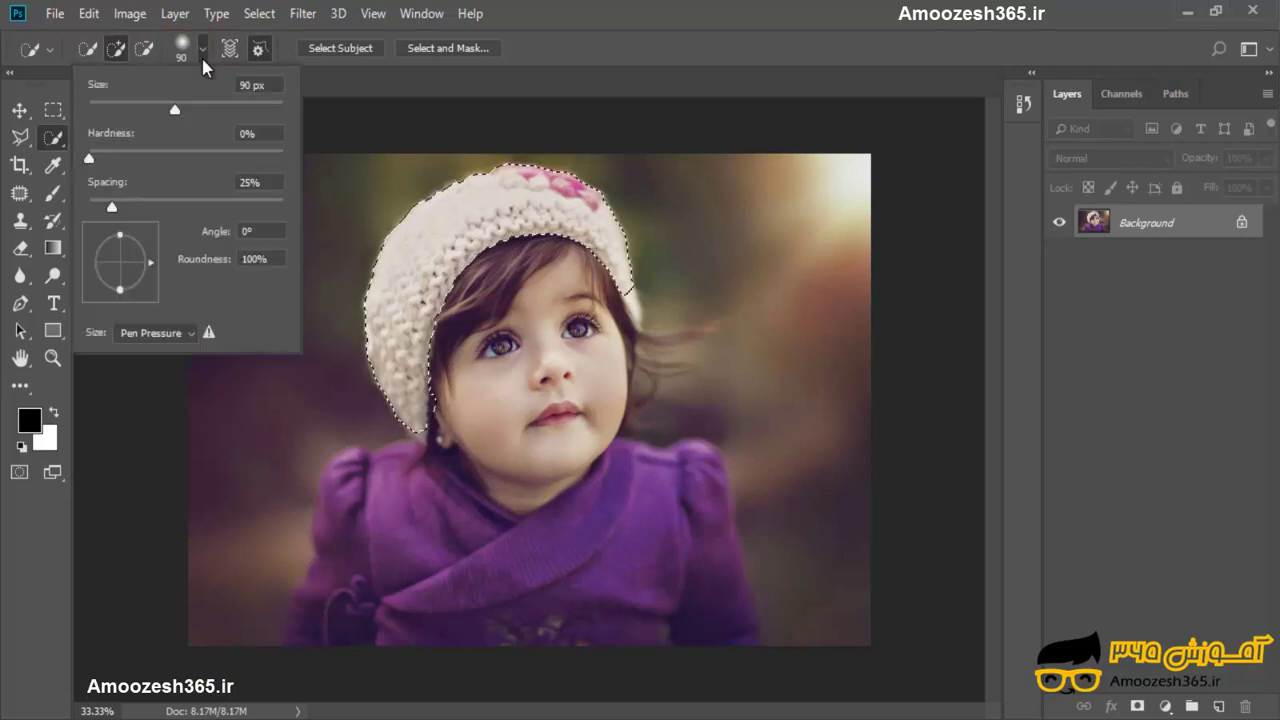
left_click(176, 111)
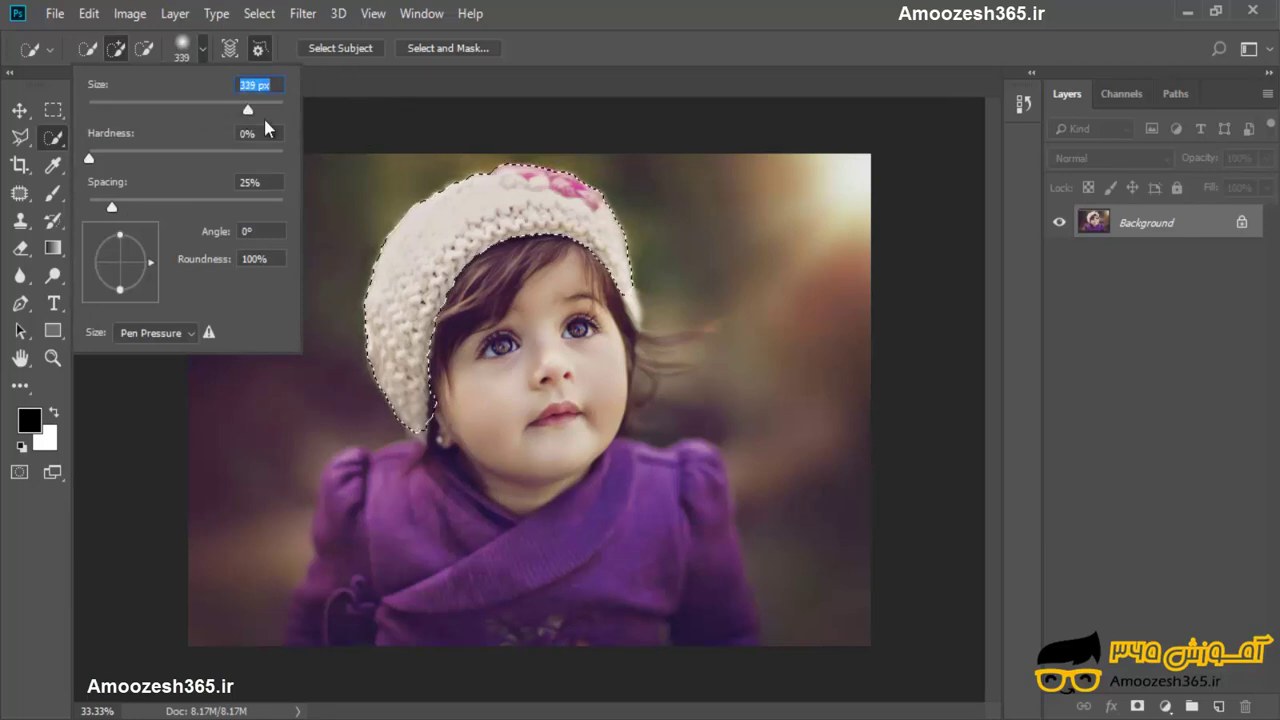
mouse_move(245, 111)
left_mouse_down()
mouse_move(173, 92)
mouse_move(97, 98)
left_mouse_up()
mouse_move(95, 160)
left_mouse_down()
mouse_move(250, 160)
mouse_move(82, 142)
left_mouse_up()
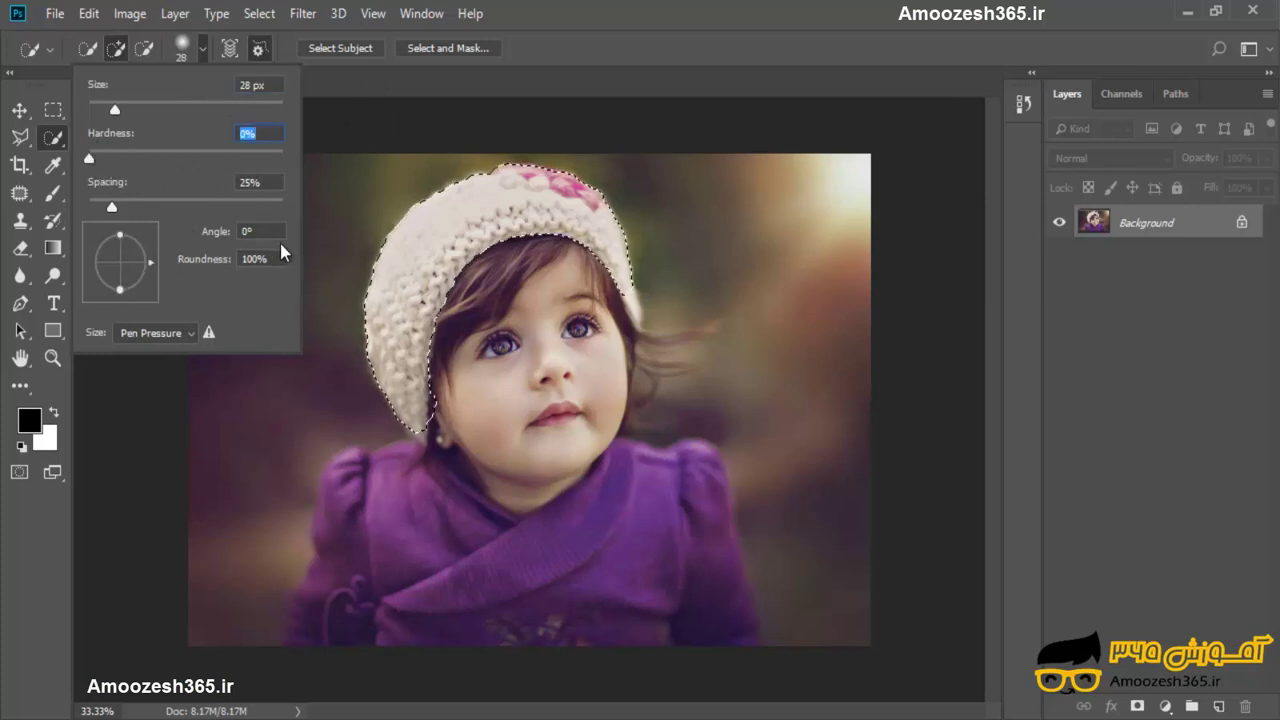
key("Return")
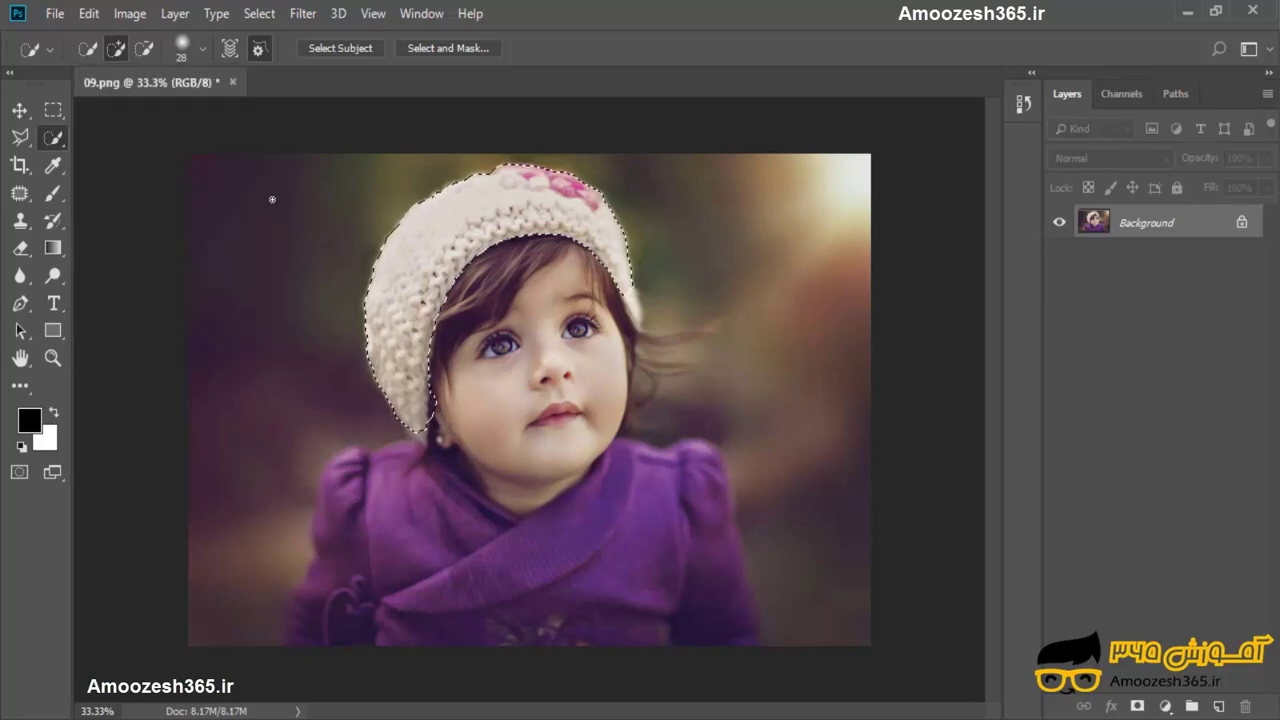